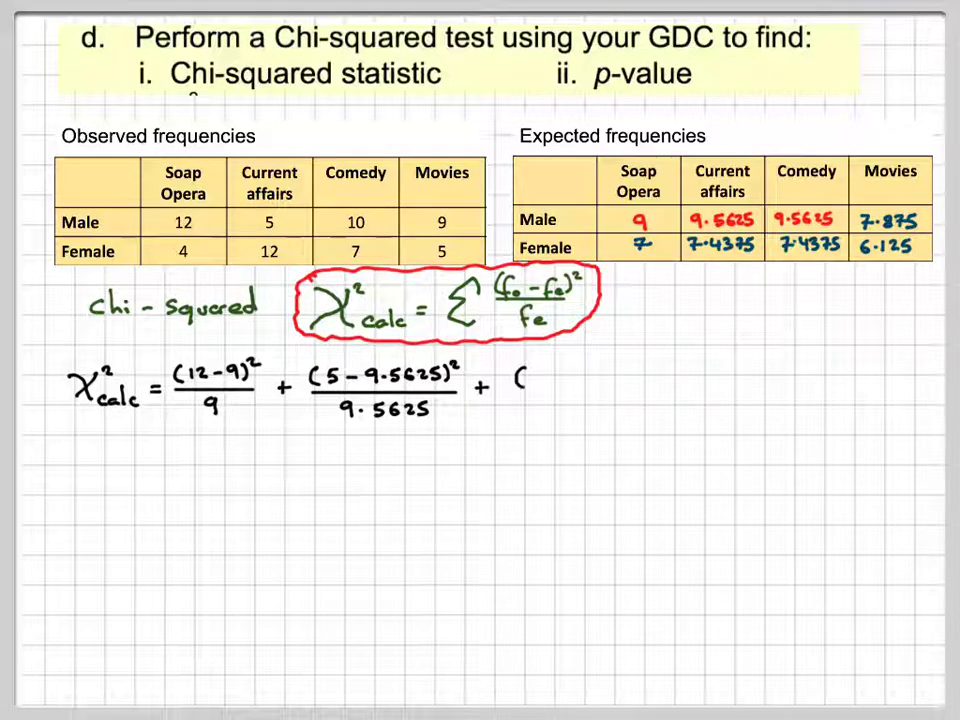
# Step: Write the third, fourth and fifth terms: (10 − 9.5625)², (9 − 7.875)²/7.875 and (4 − 7)²/7
pyautogui.moveTo(622, 378); pyautogui.dragTo(684, 378)
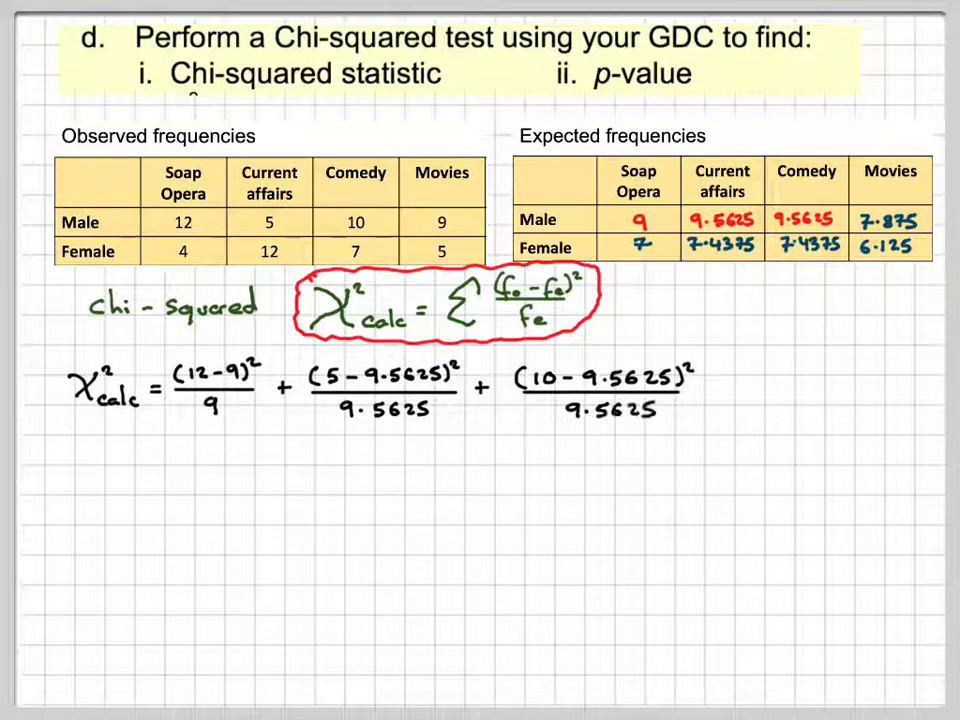
pyautogui.moveTo(822, 378)
pyautogui.mouseDown()
pyautogui.moveTo(856, 370)
pyautogui.moveTo(889, 384)
pyautogui.moveTo(796, 411)
pyautogui.moveTo(862, 411)
pyautogui.mouseUp()
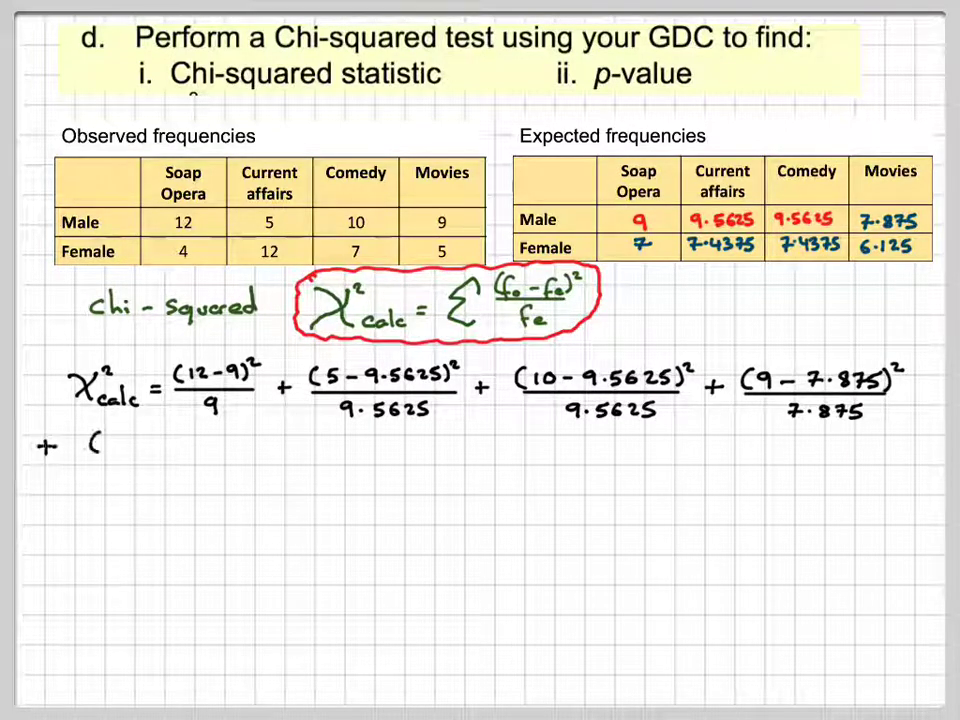
pyautogui.moveTo(195, 432); pyautogui.dragTo(199, 452)
pyautogui.moveTo(206, 430); pyautogui.dragTo(214, 438)
pyautogui.moveTo(80, 461); pyautogui.dragTo(217, 461)
pyautogui.moveTo(142, 472); pyautogui.dragTo(149, 488)
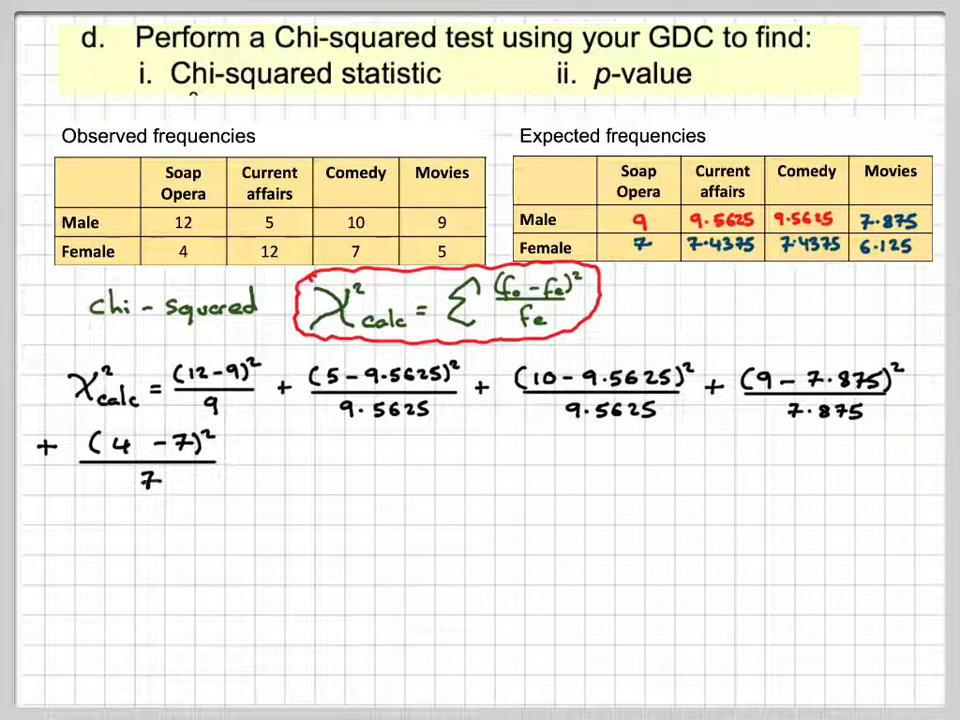
# Step: Write the sixth term (12 − 7.4375)²/7.4375 and begin the seventh term
pyautogui.moveTo(372, 440); pyautogui.dragTo(508, 432)
pyautogui.moveTo(292, 461); pyautogui.dragTo(468, 480)
pyautogui.moveTo(512, 452); pyautogui.dragTo(648, 450)
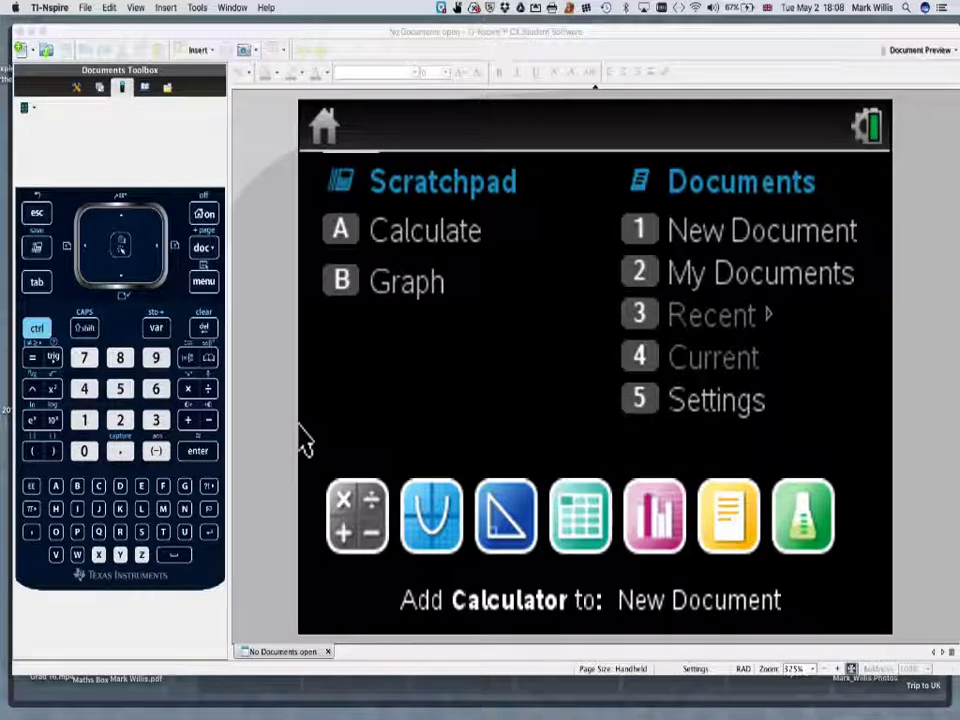
# Step: On a new Calculator page, insert an empty matrix template with 2 rows and 4 columns
pyautogui.press('Return')
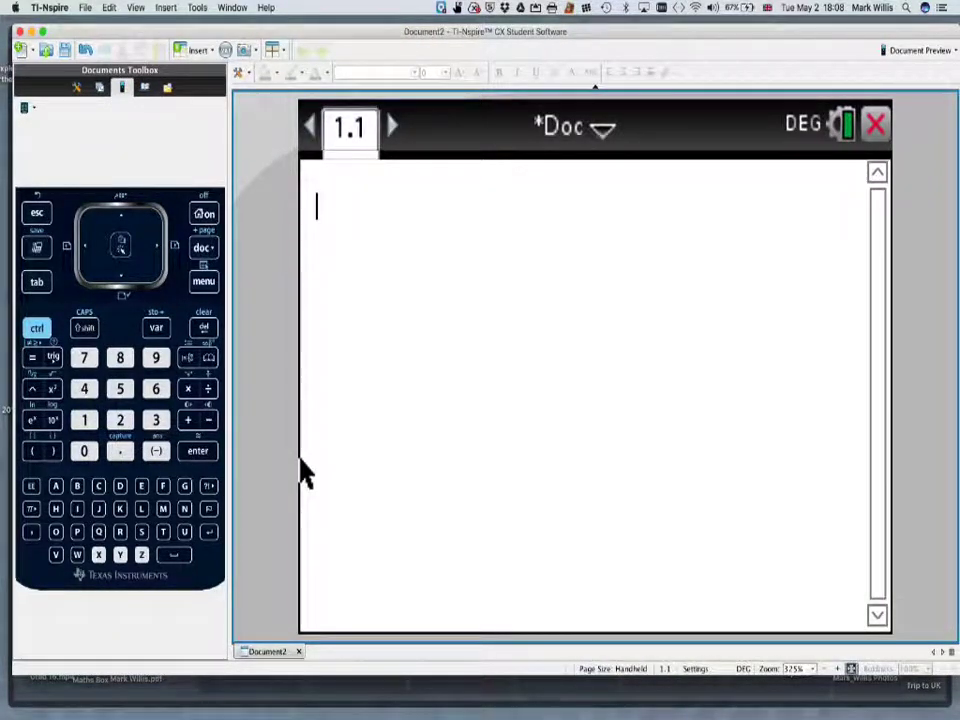
pyautogui.press('super+m')
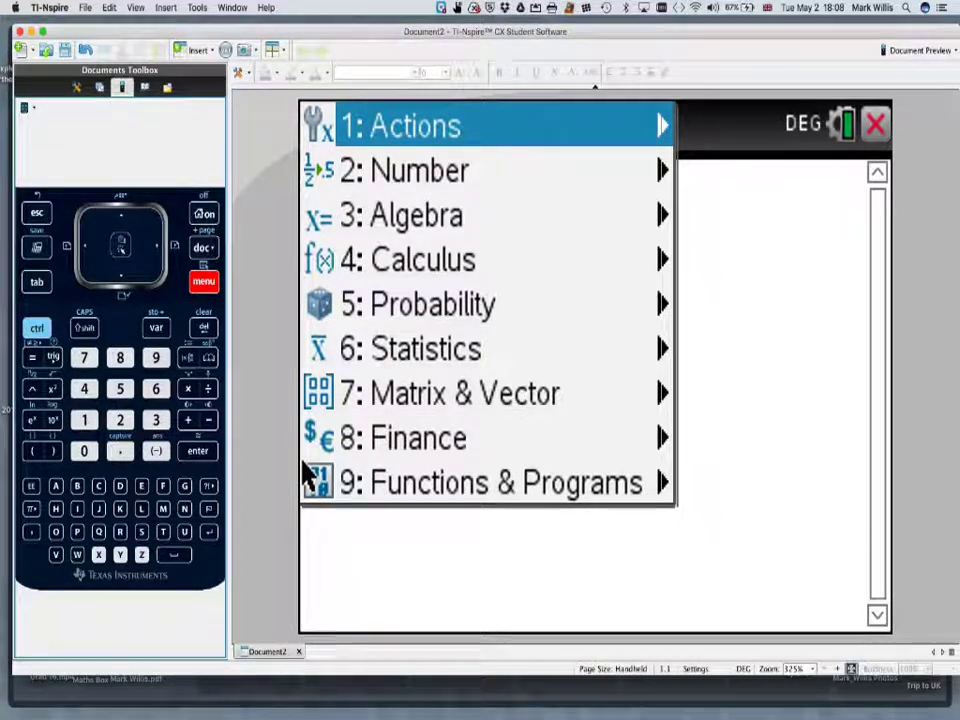
pyautogui.press('7')
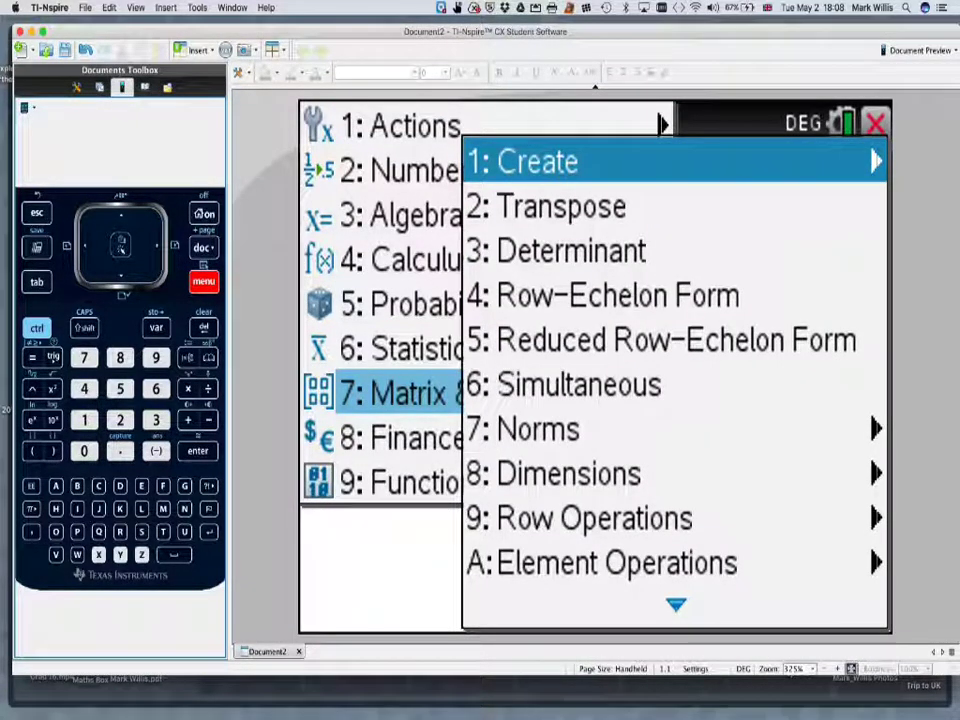
pyautogui.press('Down')
pyautogui.press('Up')
pyautogui.press('Right')
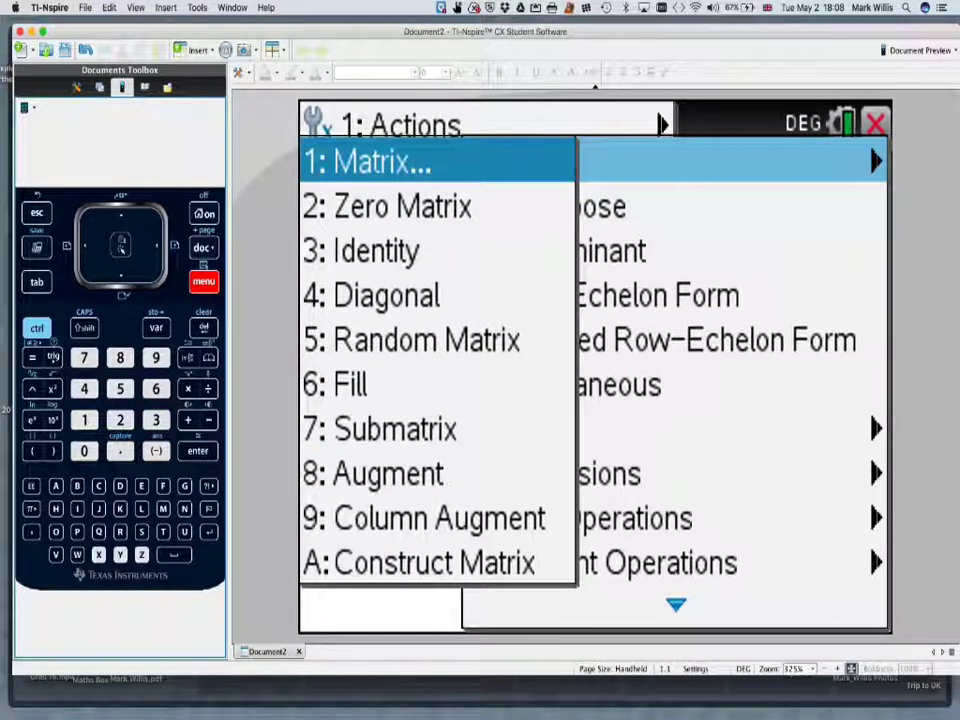
pyautogui.press('Return')
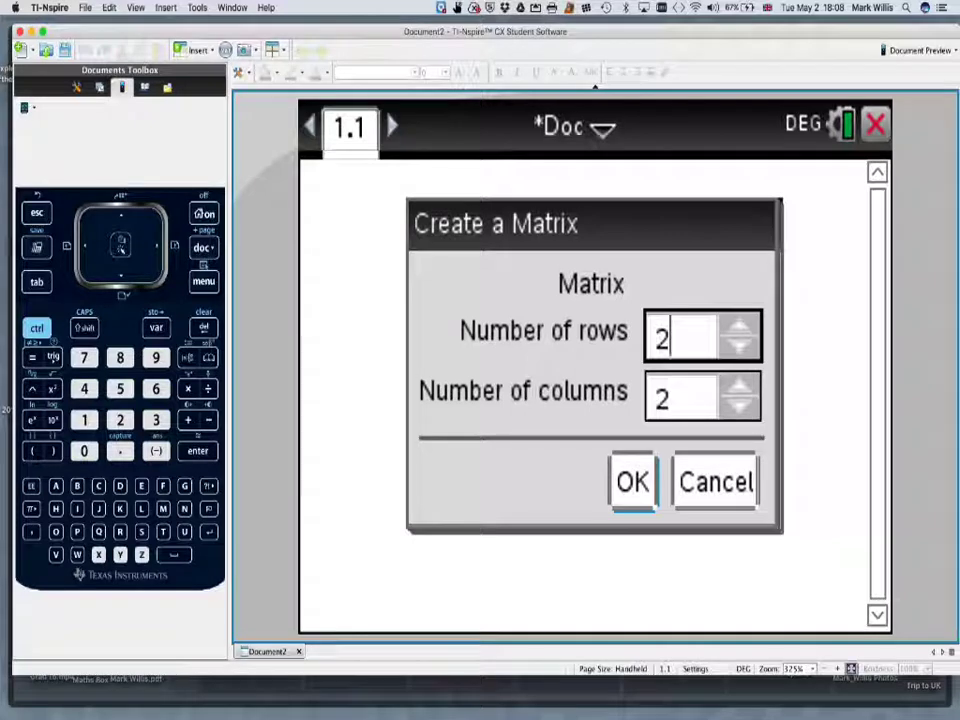
pyautogui.click(680, 397)
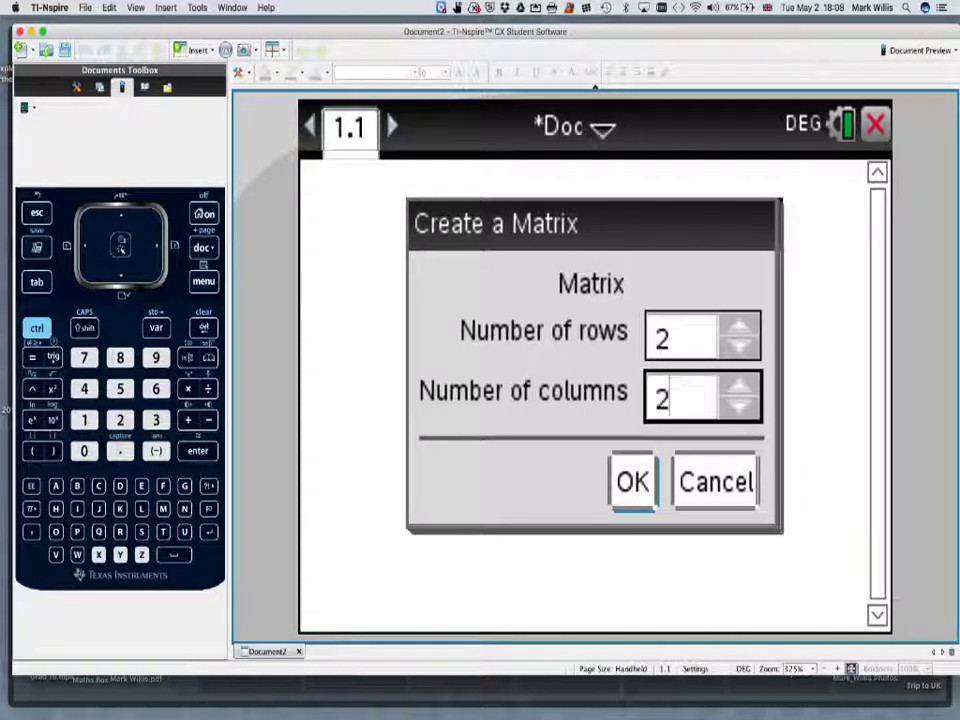
pyautogui.press('BackSpace')
pyautogui.write('4')
pyautogui.press('Tab')
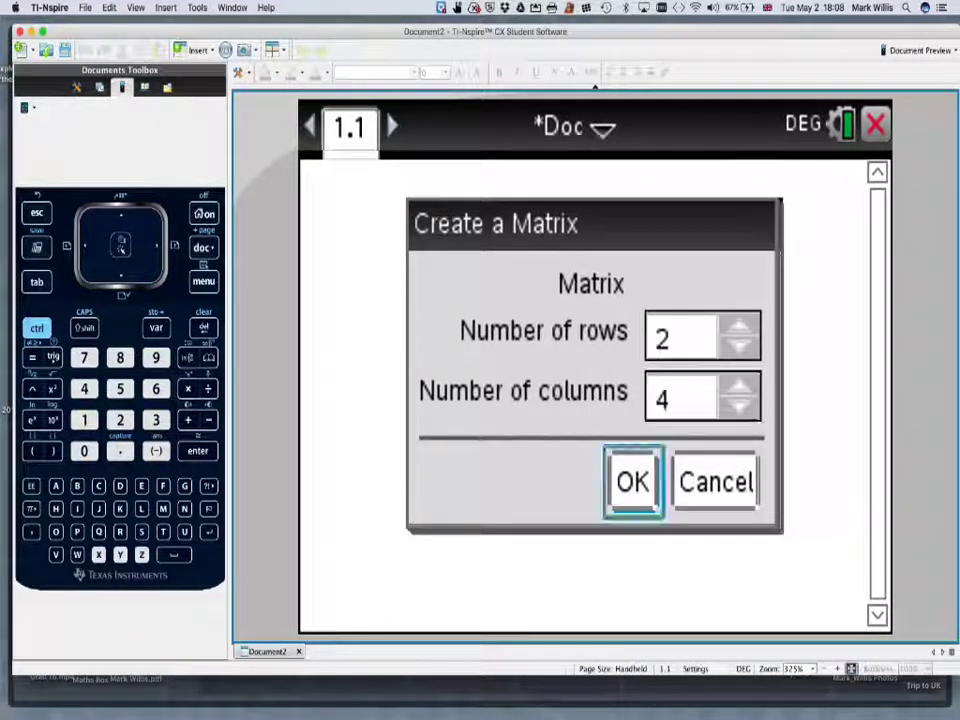
pyautogui.press('Return')
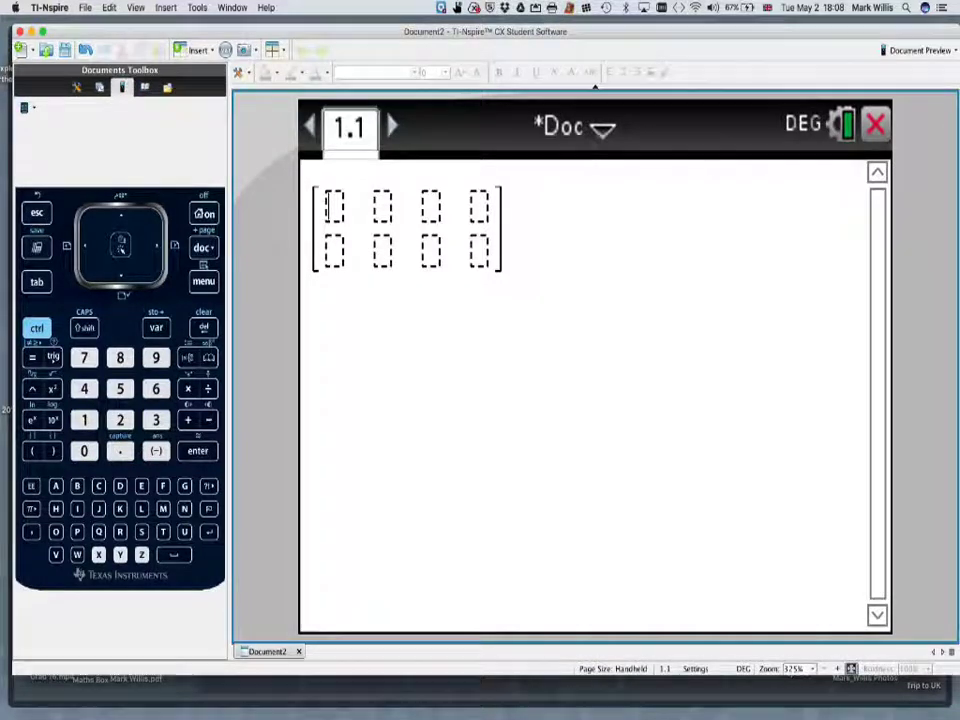
# Step: Fill the matrix with 12, 5, 10, 9 in the top row and 4, 12, 7, 5 below
pyautogui.write('12')
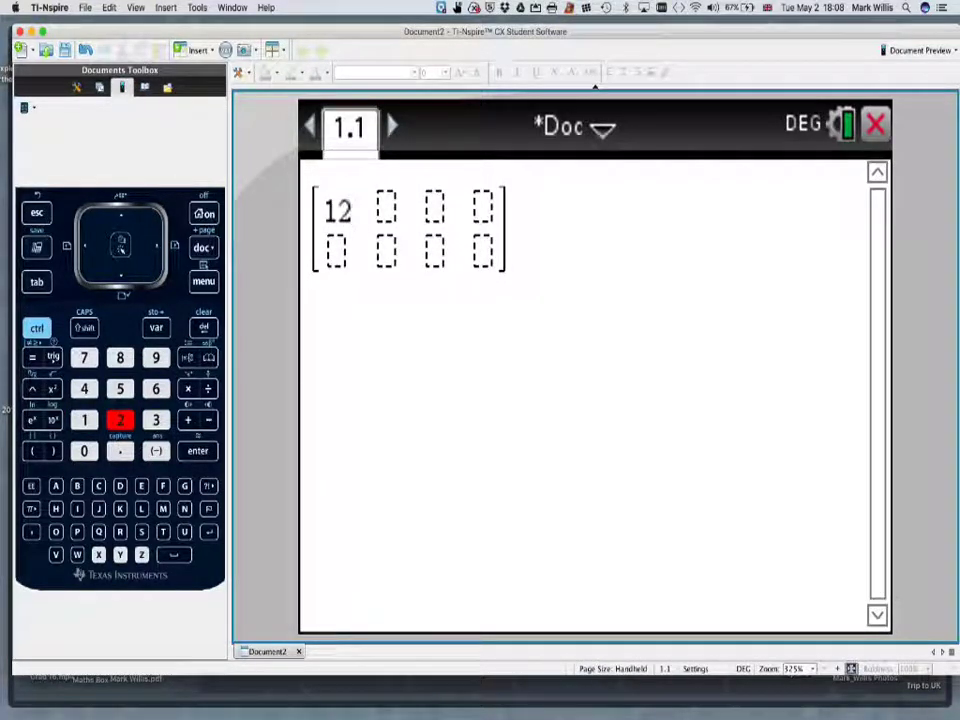
pyautogui.press('Tab')
pyautogui.write('5')
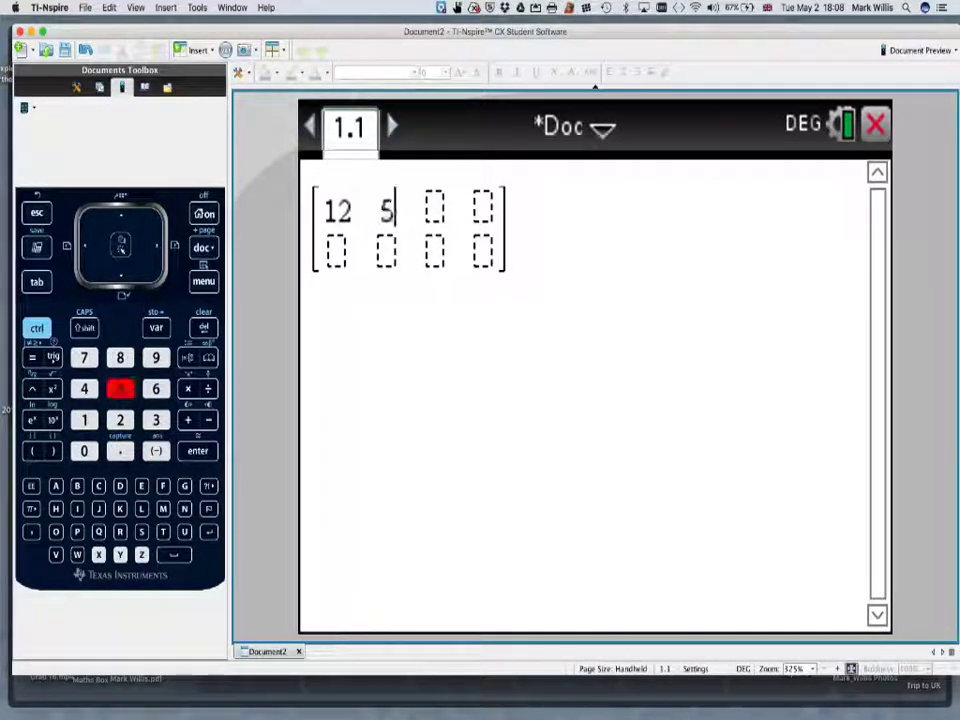
pyautogui.press('Tab')
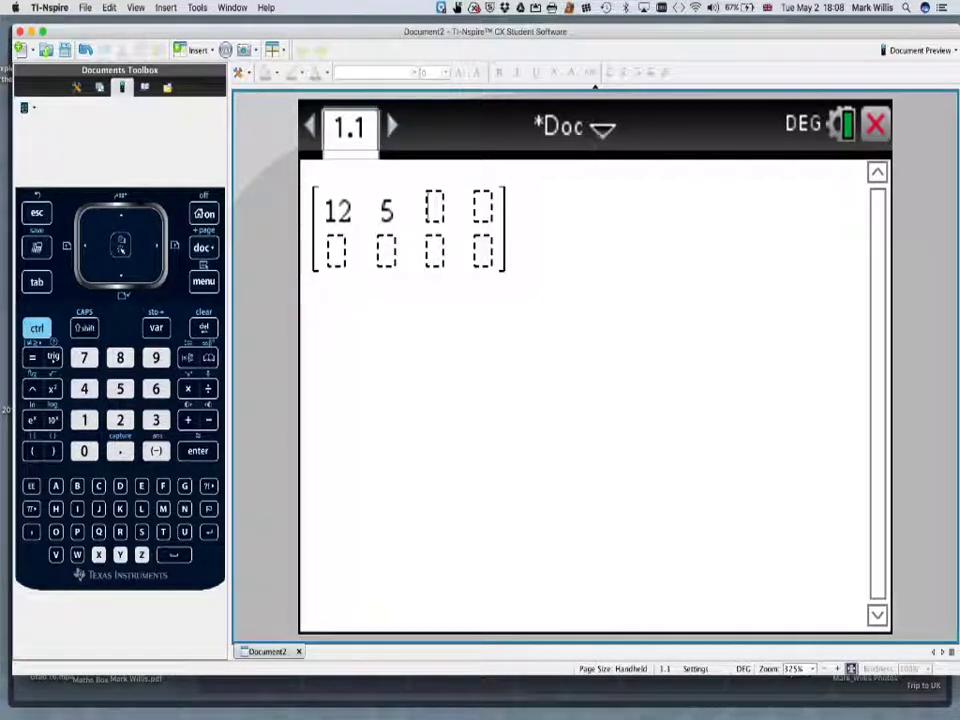
pyautogui.write('10')
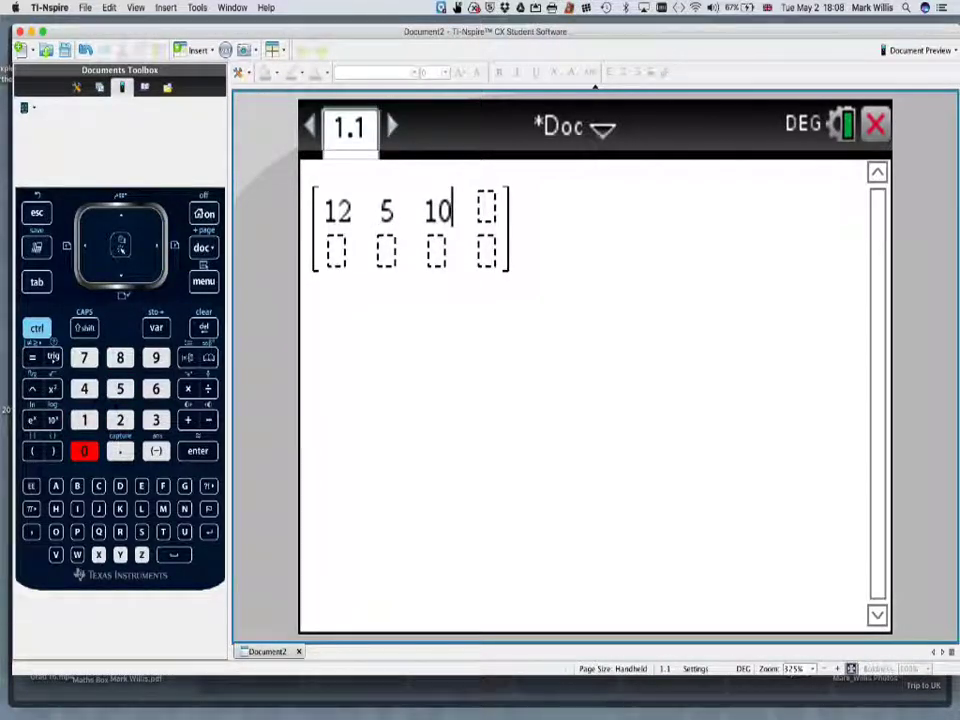
pyautogui.press('Tab')
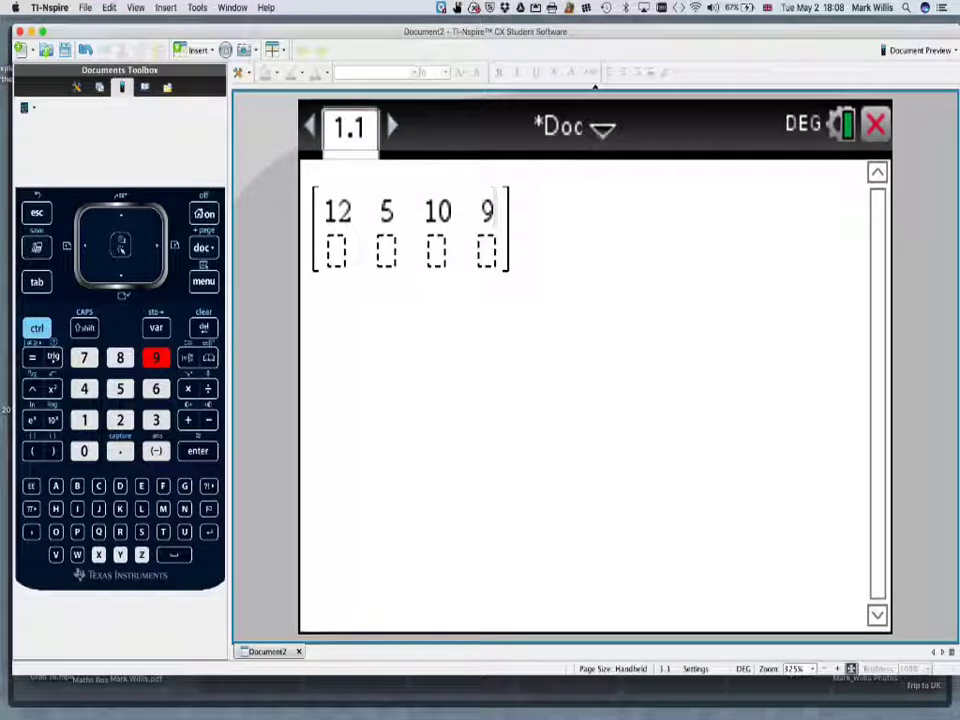
pyautogui.press('Tab')
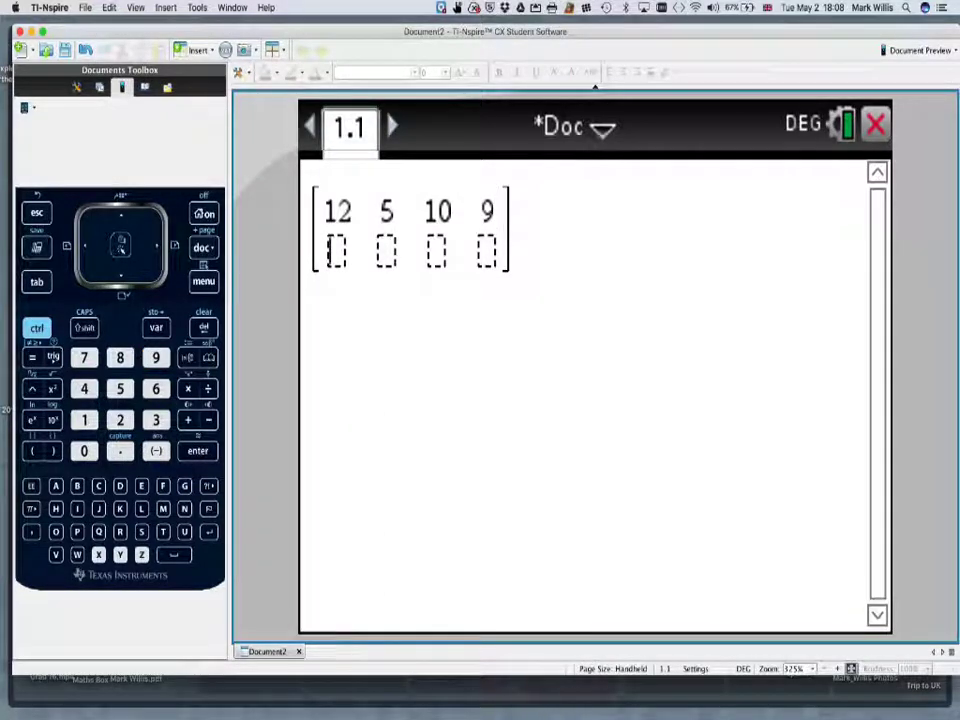
pyautogui.write('4 ')
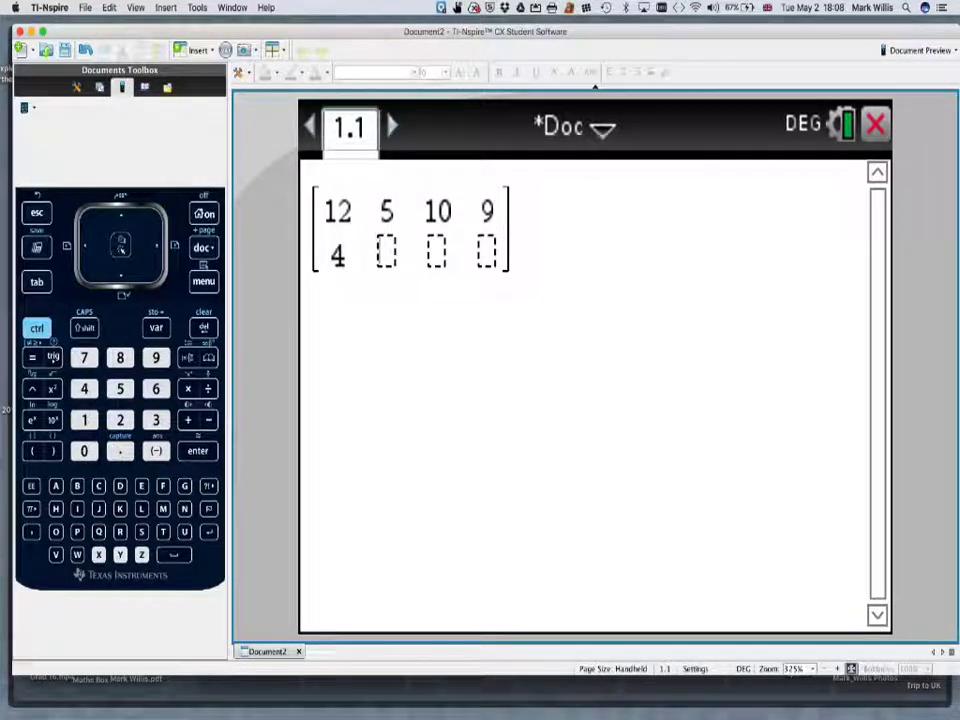
pyautogui.write('12')
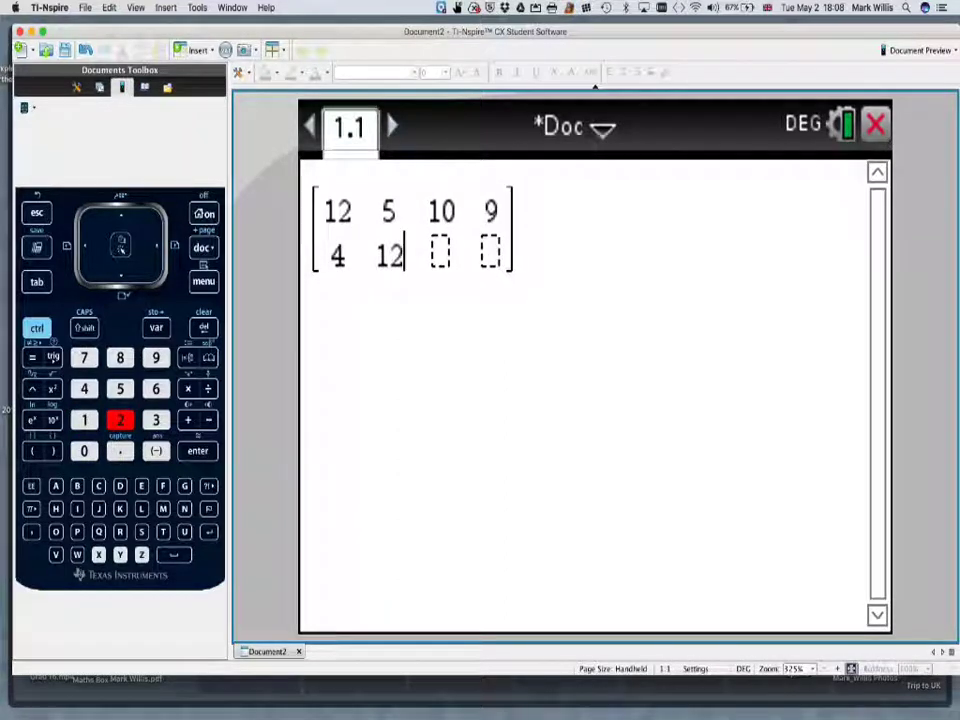
pyautogui.press('Tab')
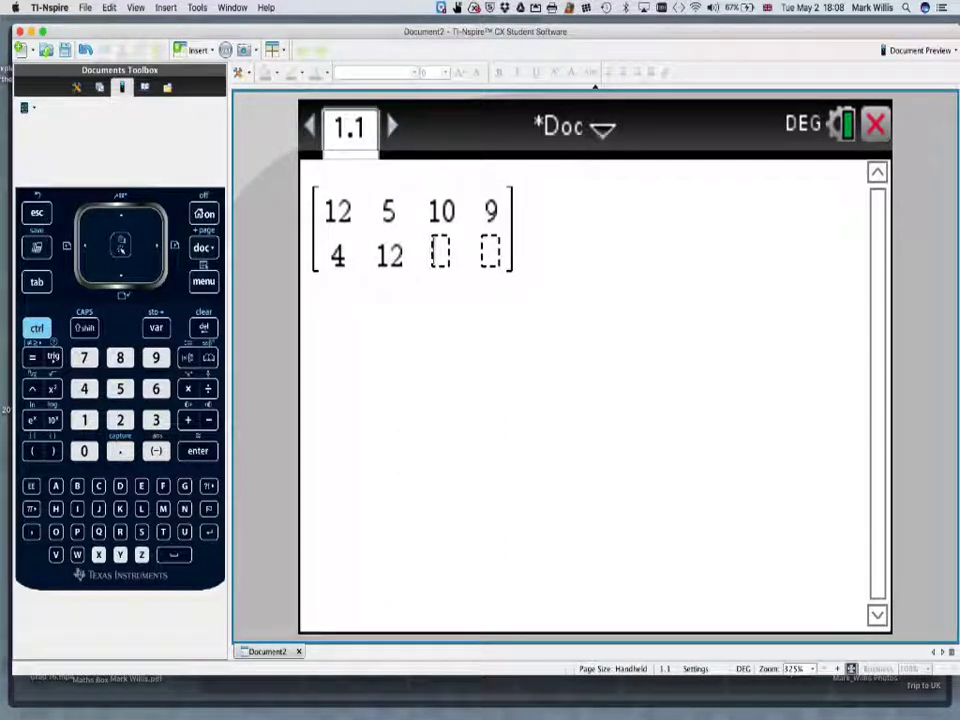
pyautogui.write('7')
pyautogui.press('Tab')
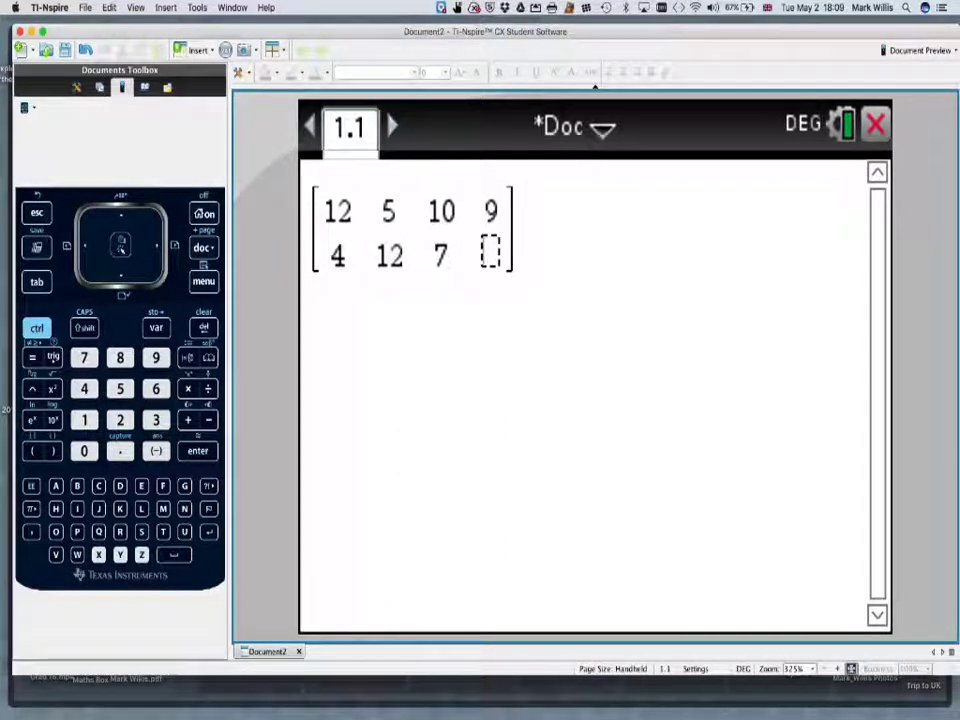
pyautogui.write('5')
pyautogui.press('Right')
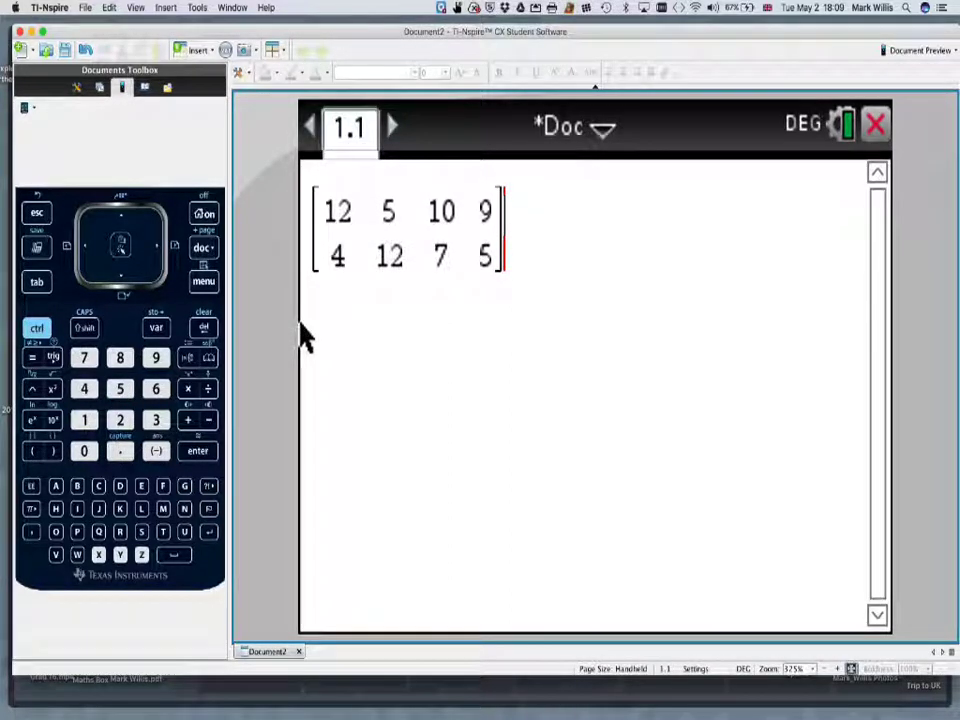
# Step: Store the matrix in the variable a using the store arrow
pyautogui.press('ctrl')
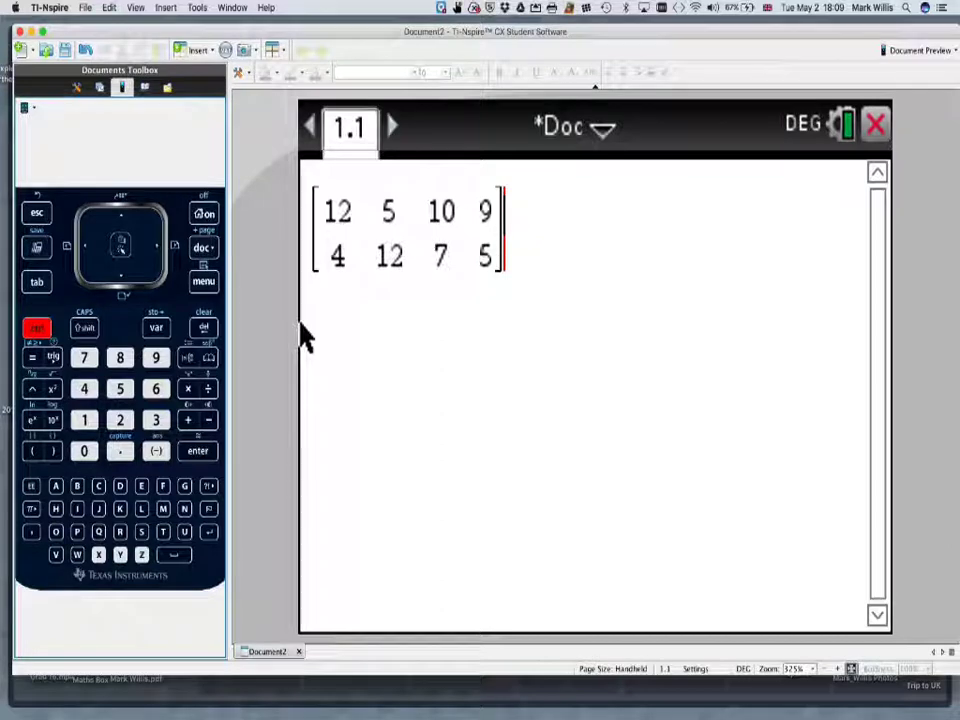
pyautogui.hotkey('ctrl', 'l')
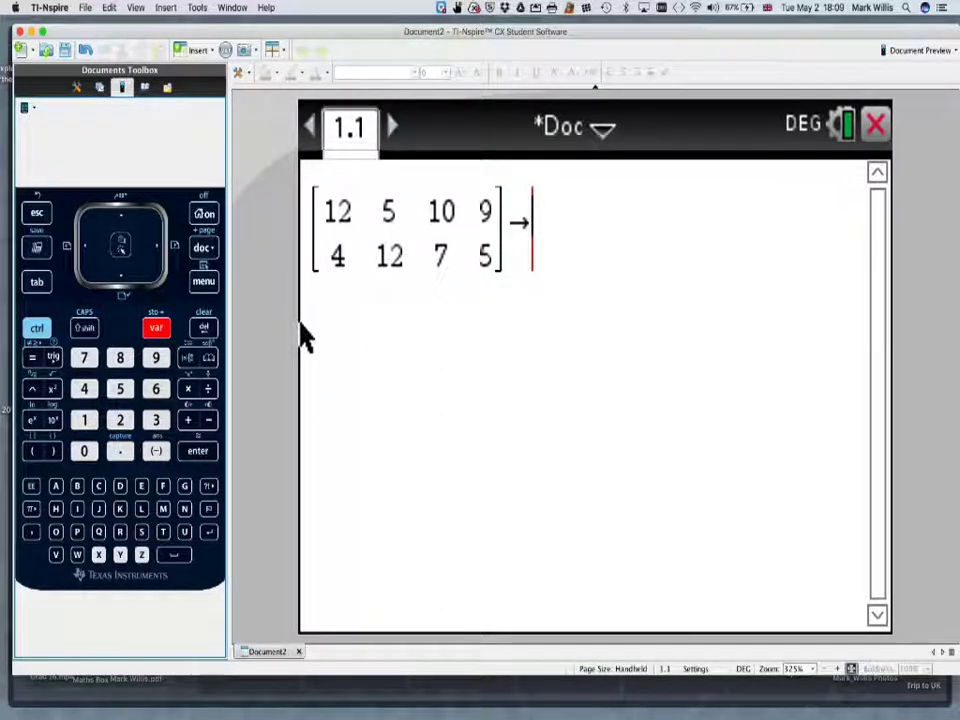
pyautogui.write('a')
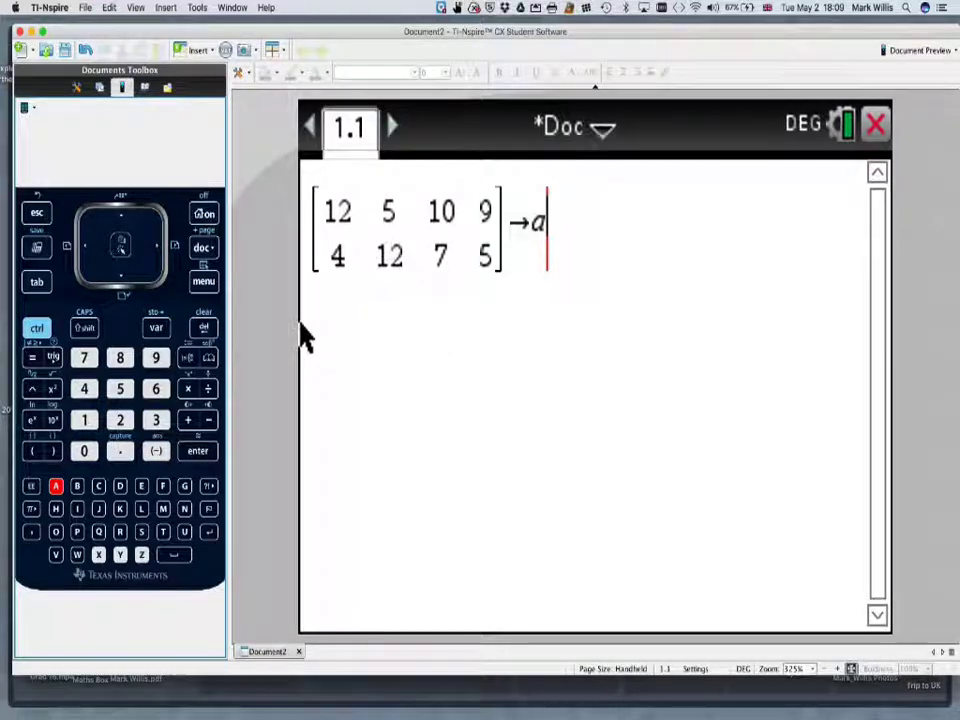
pyautogui.press('Return')
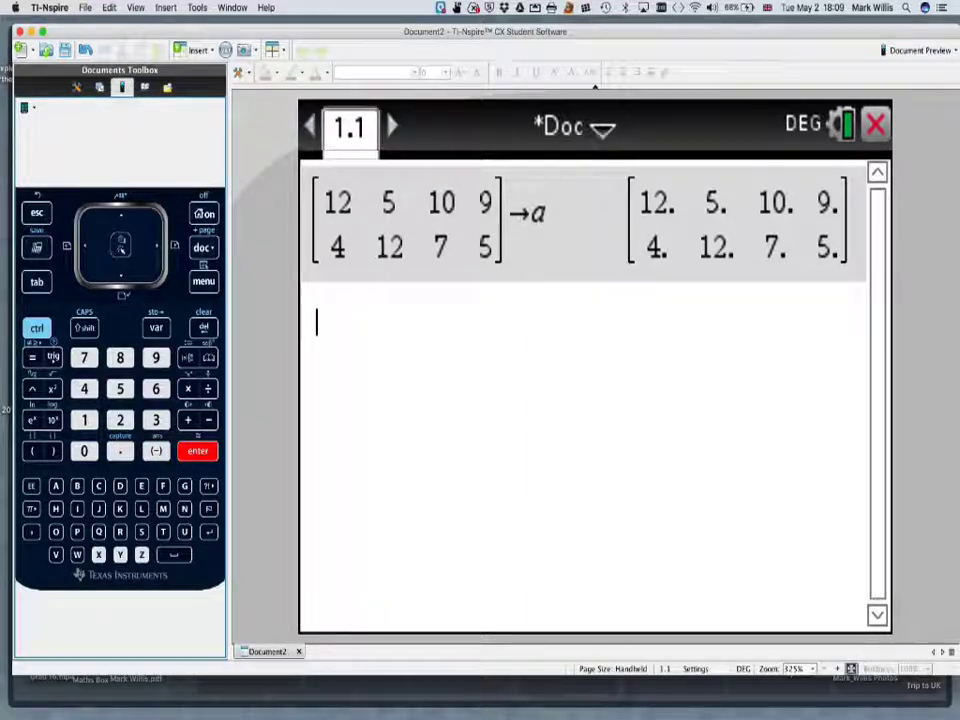
# Step: Run a χ² 2-way Test on observed matrix a, giving χ² = 7.6745365, p = 0.05323945, df 3
pyautogui.hotkey('ctrl', 'm')
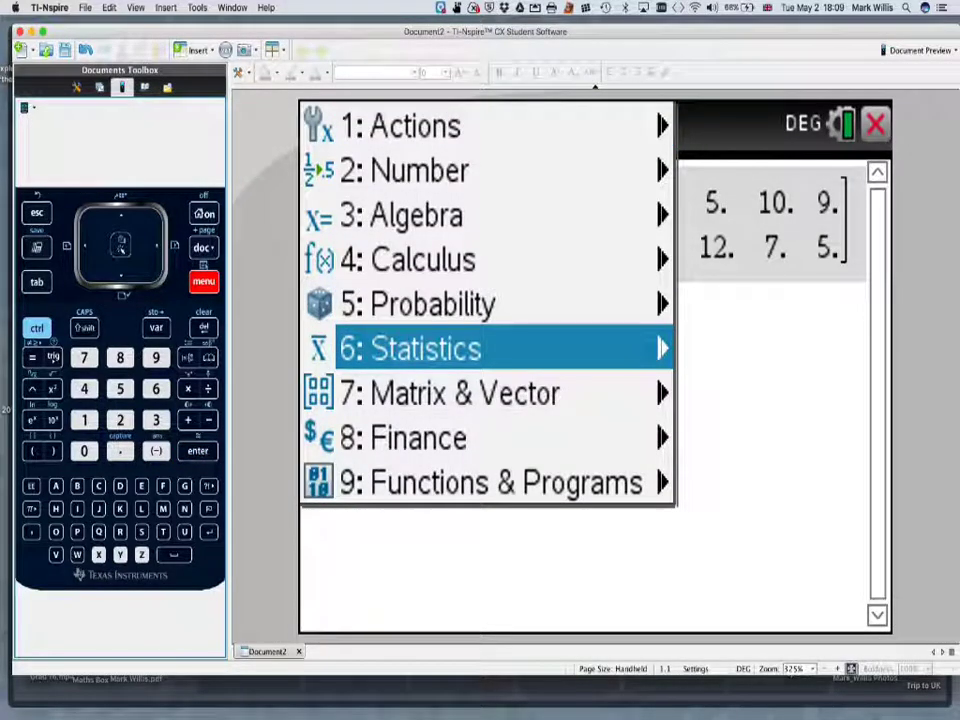
pyautogui.click(460, 348)
pyautogui.press('Down')
pyautogui.press('Down')
pyautogui.press('Down')
pyautogui.press('Down')
pyautogui.press('Down')
pyautogui.press('Down')
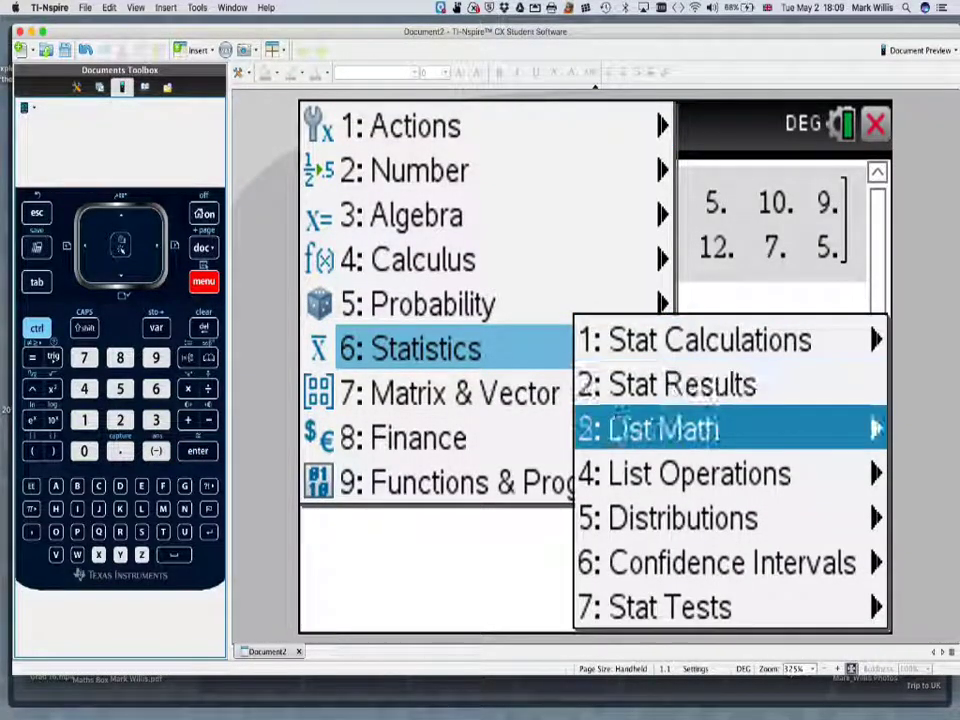
pyautogui.press('Right')
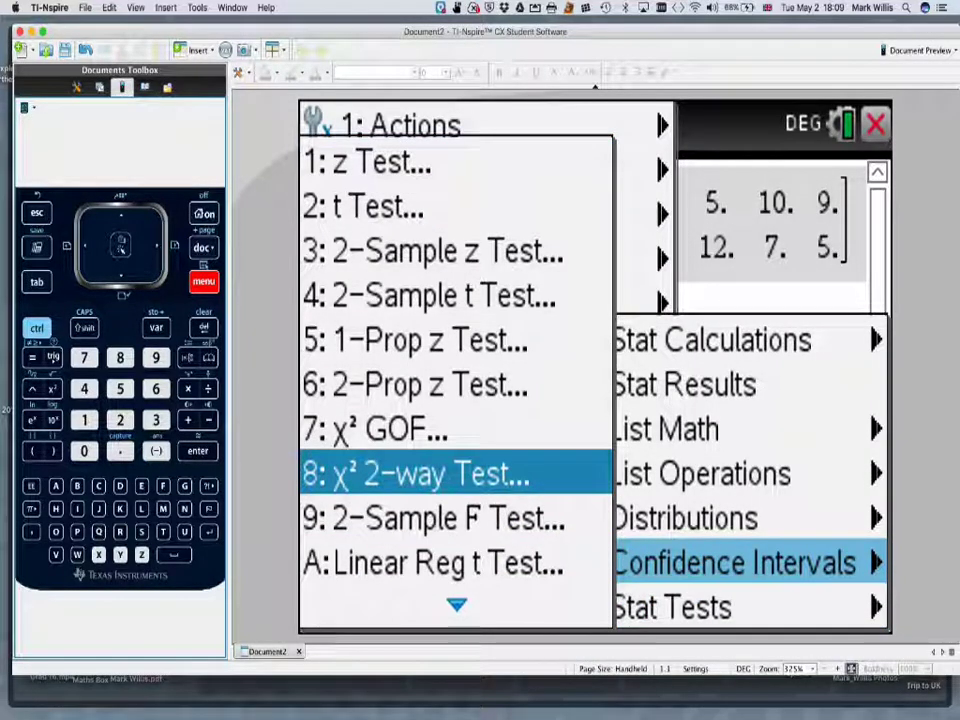
pyautogui.press('Return')
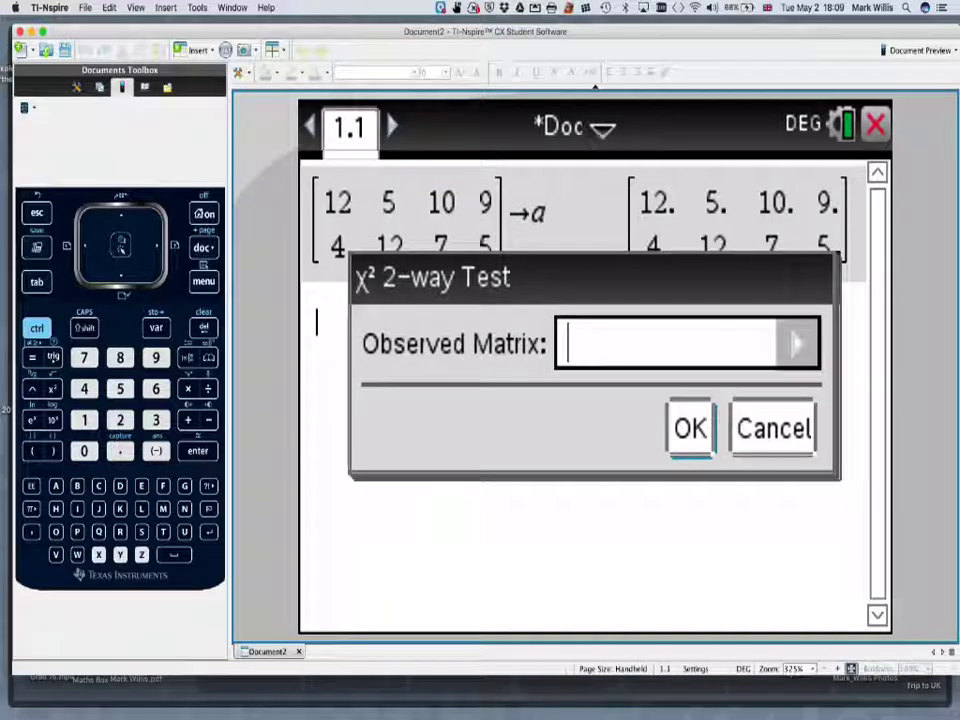
pyautogui.press('Right')
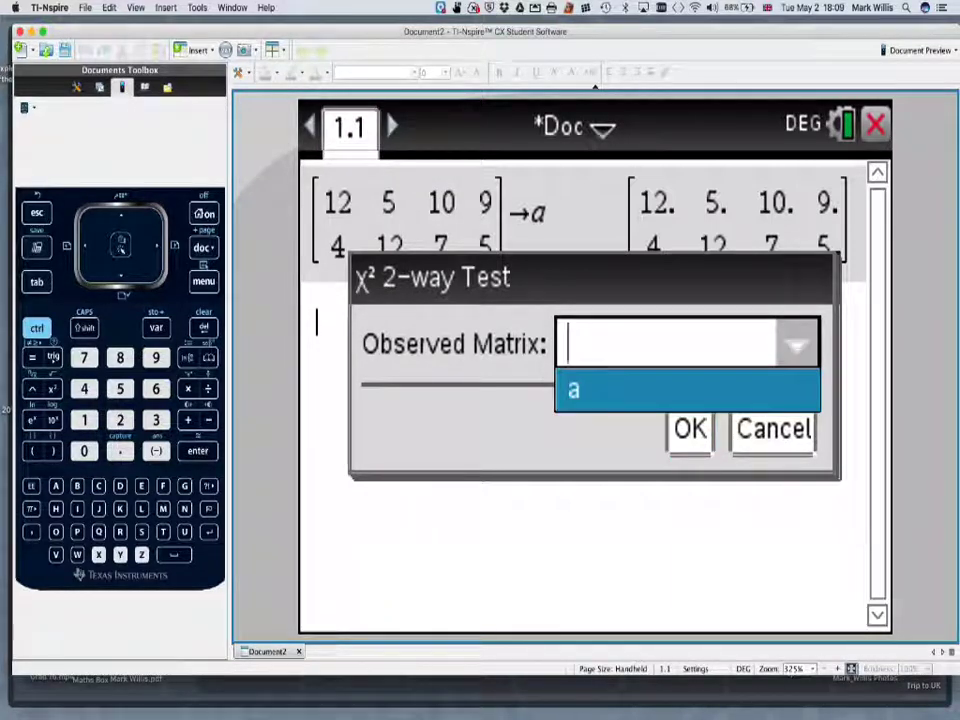
pyautogui.press('Return')
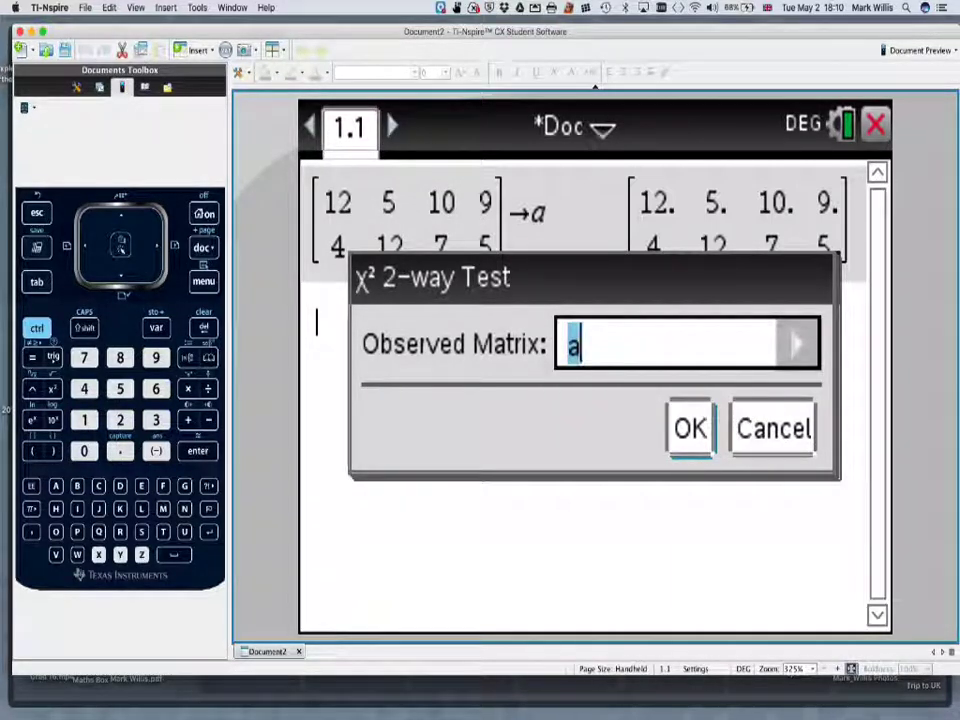
pyautogui.press('Return')
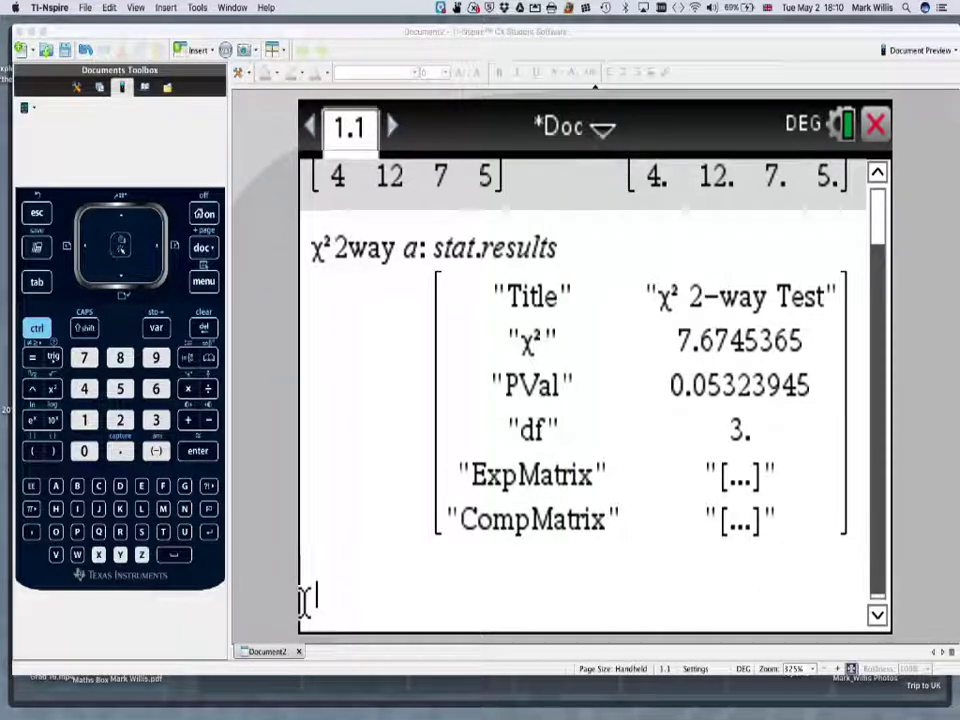
# Step: Show stat.ExpMatrix: expected frequencies 9, 9.5625, 9.5625, 7.875 and 7, 7.4375, 7.4375, 6.125
pyautogui.press('super+l')
pyautogui.press('Down')
pyautogui.press('Down')
pyautogui.press('Down')
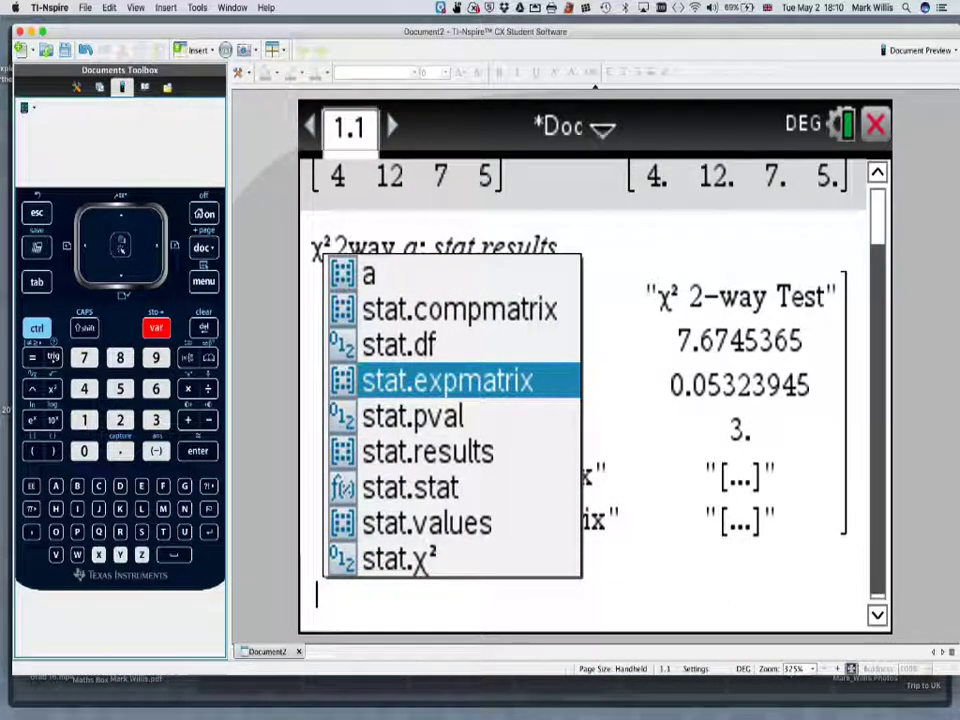
pyautogui.press('Return')
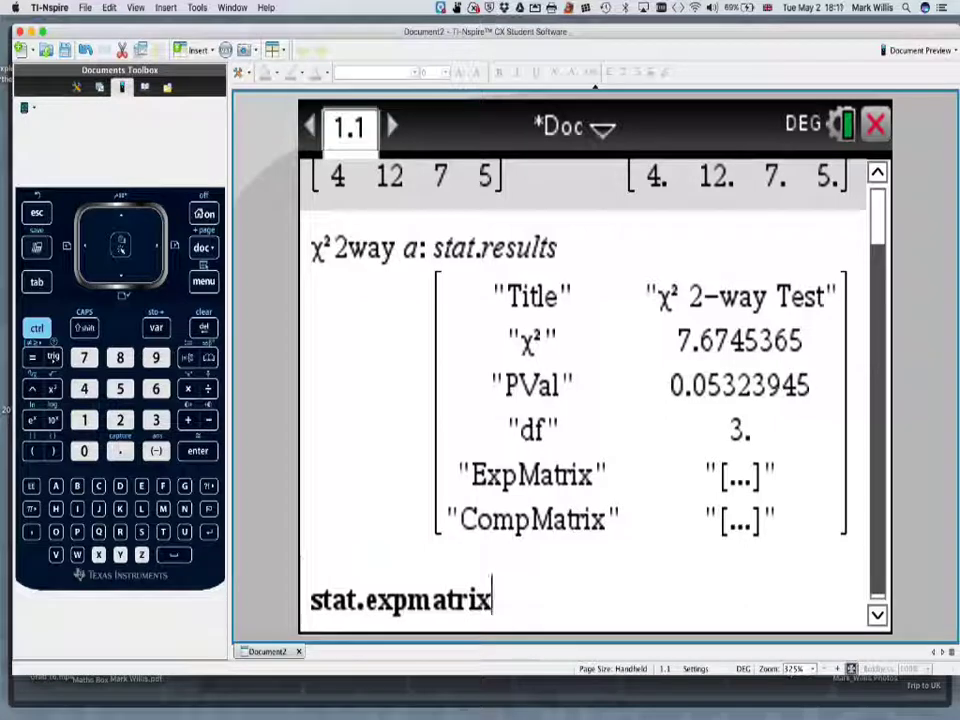
pyautogui.press('Return')
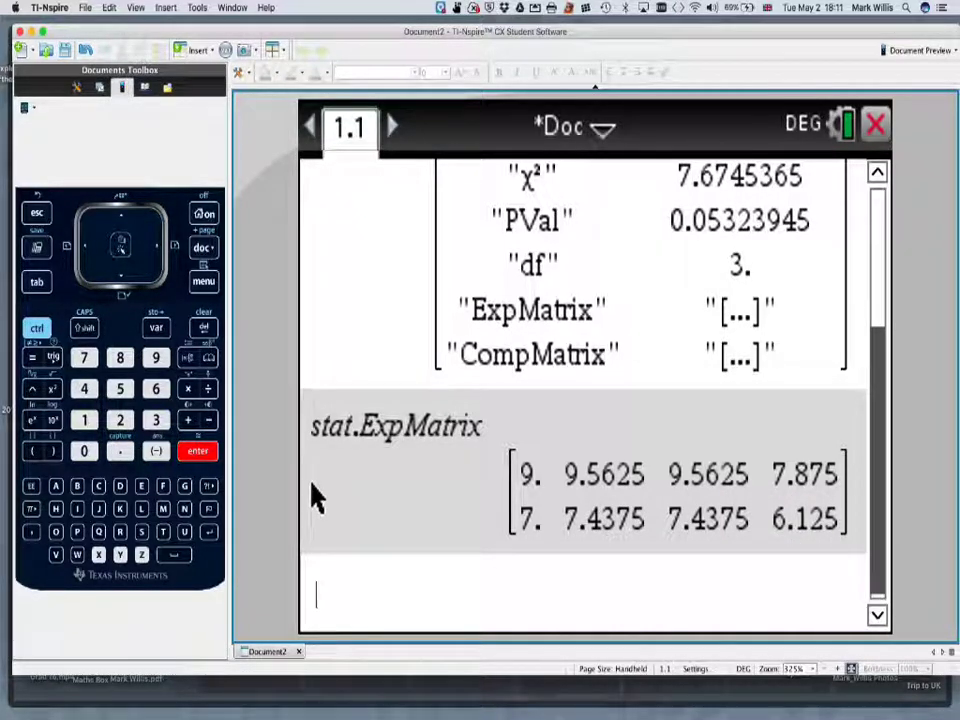
# Step: Put stat.CompMatrix from the variable list on the entry line to show each cell's χ² contribution
pyautogui.hotkey('ctrl', 'l')
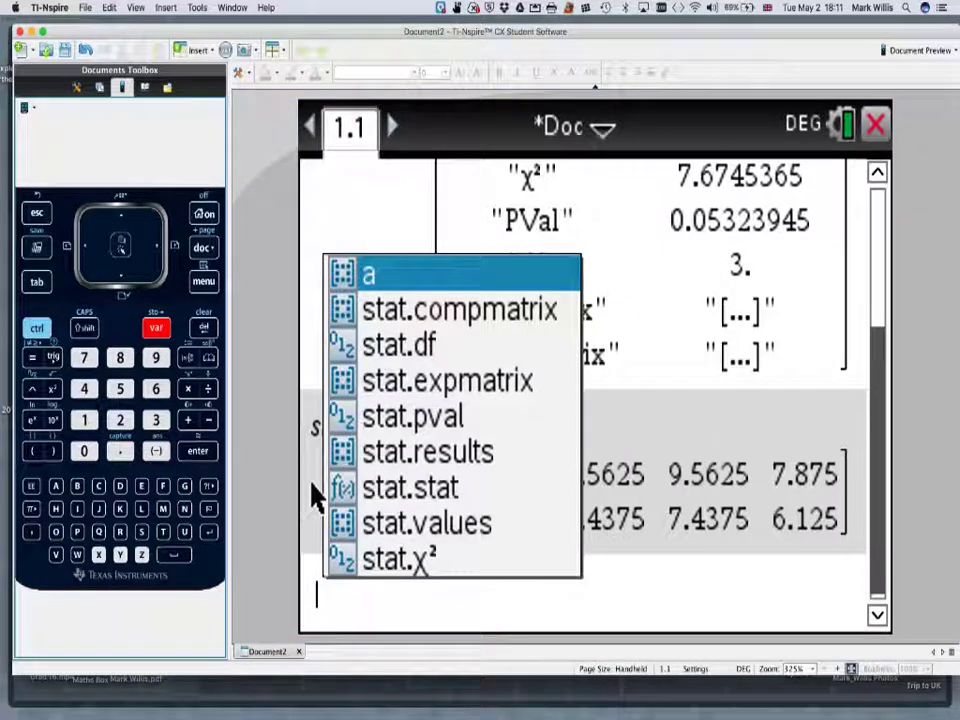
pyautogui.press('Down')
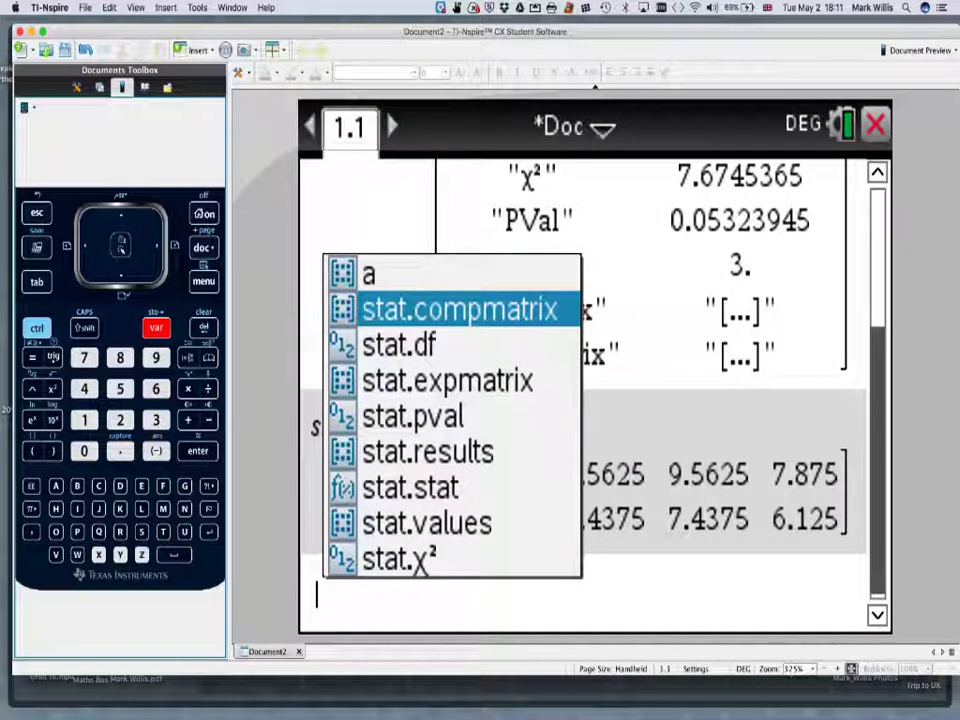
pyautogui.press('Return')
pyautogui.press('Return')
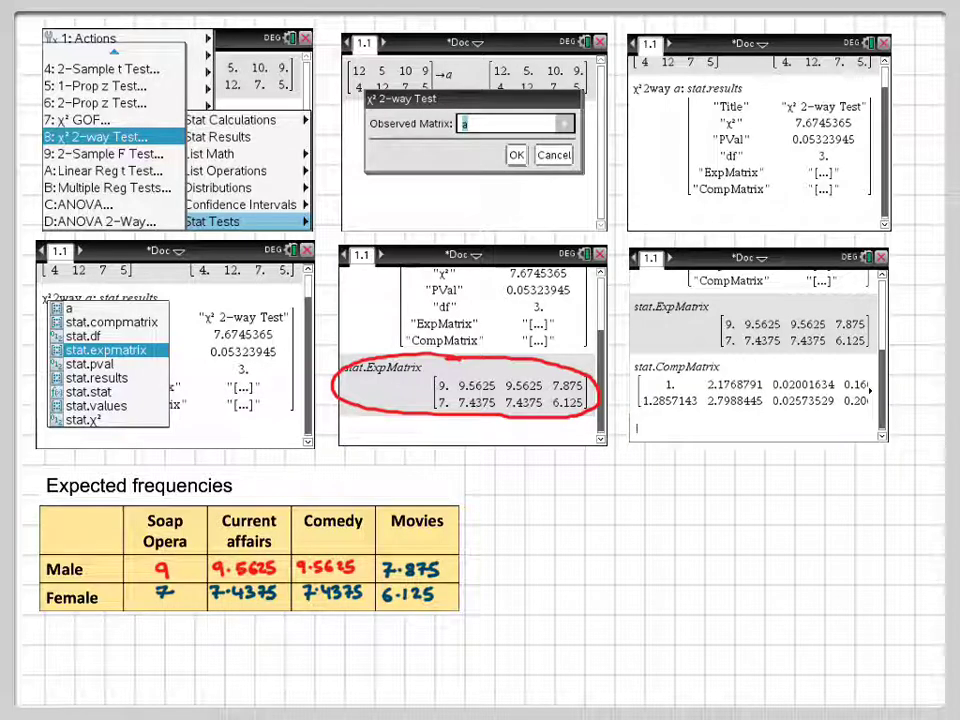
# Step: Circle the CompMatrix result and write χ²cal as the sum of contributions, including 1.286, 2.799, 0.026, 0.207
pyautogui.moveTo(615, 395); pyautogui.dragTo(645, 362)
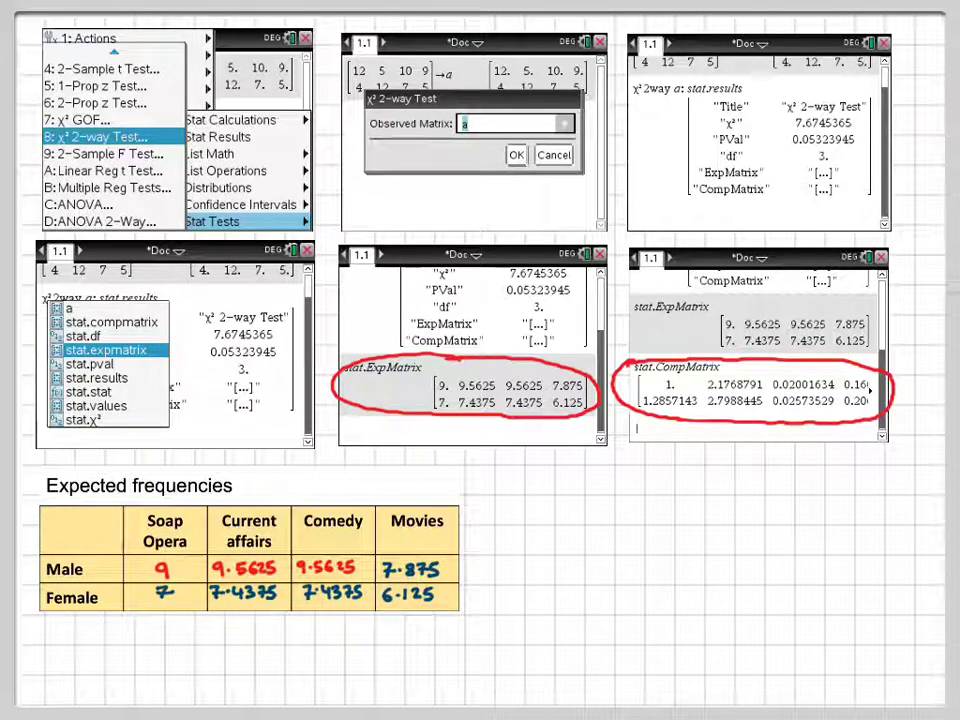
pyautogui.moveTo(519, 476)
pyautogui.mouseDown()
pyautogui.moveTo(558, 492)
pyautogui.moveTo(676, 488)
pyautogui.mouseUp()
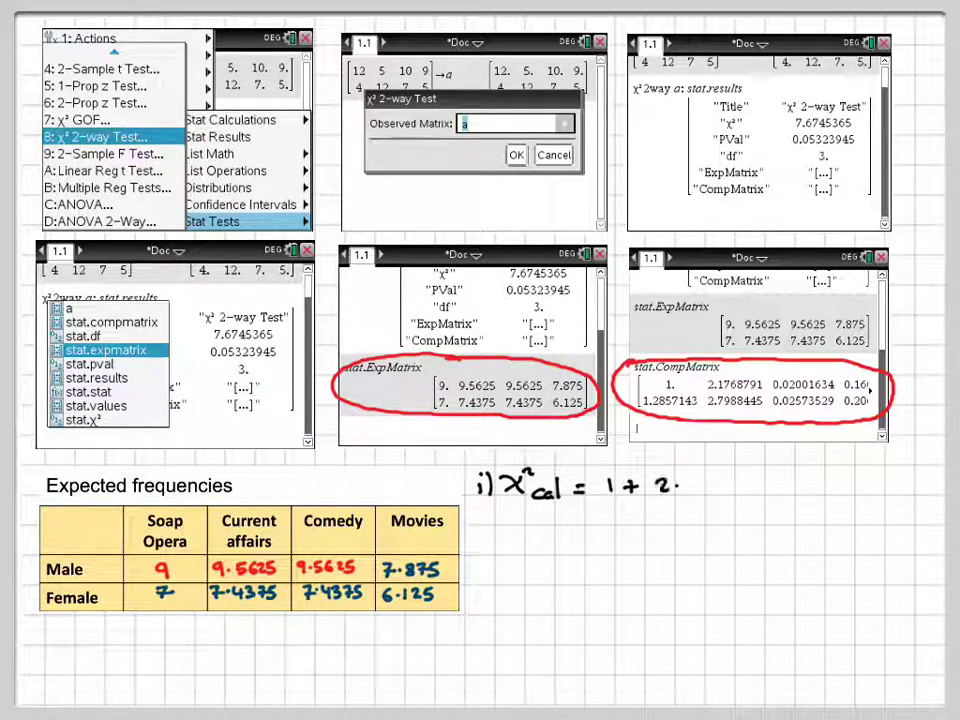
pyautogui.moveTo(762, 478)
pyautogui.mouseDown()
pyautogui.moveTo(862, 488)
pyautogui.moveTo(528, 541)
pyautogui.moveTo(760, 541)
pyautogui.mouseUp()
pyautogui.moveTo(782, 534); pyautogui.dragTo(806, 541)
pyautogui.moveTo(517, 592); pyautogui.dragTo(778, 605)
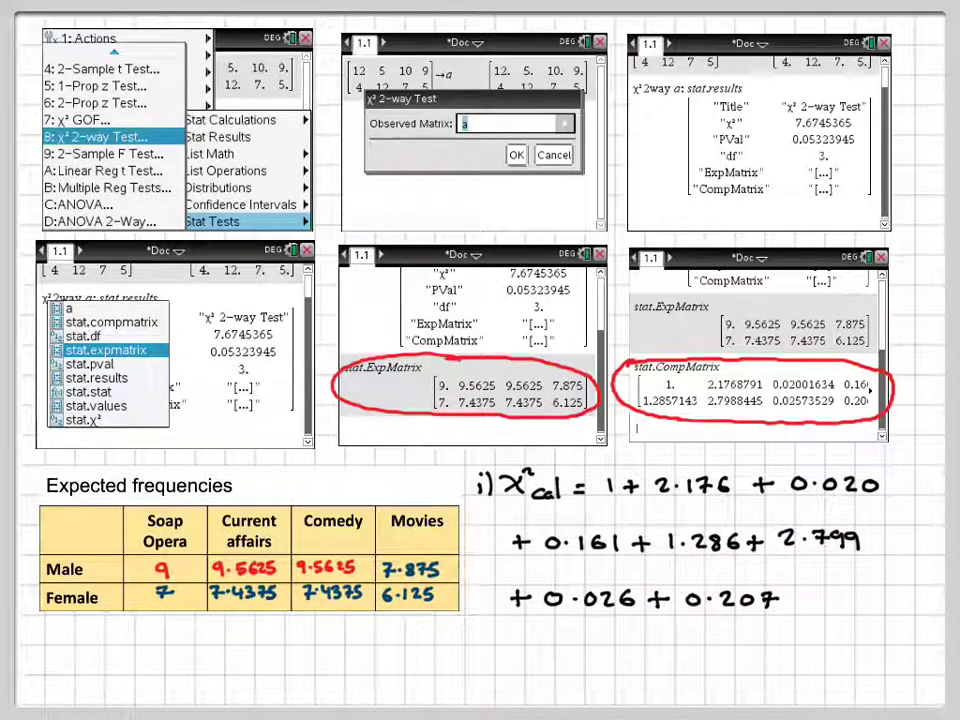
# Step: Circle the calculator's χ² of 7.6745365 and write the total '= 7.67' in red
pyautogui.moveTo(850, 116)
pyautogui.mouseDown()
pyautogui.moveTo(792, 126)
pyautogui.moveTo(852, 117)
pyautogui.mouseUp()
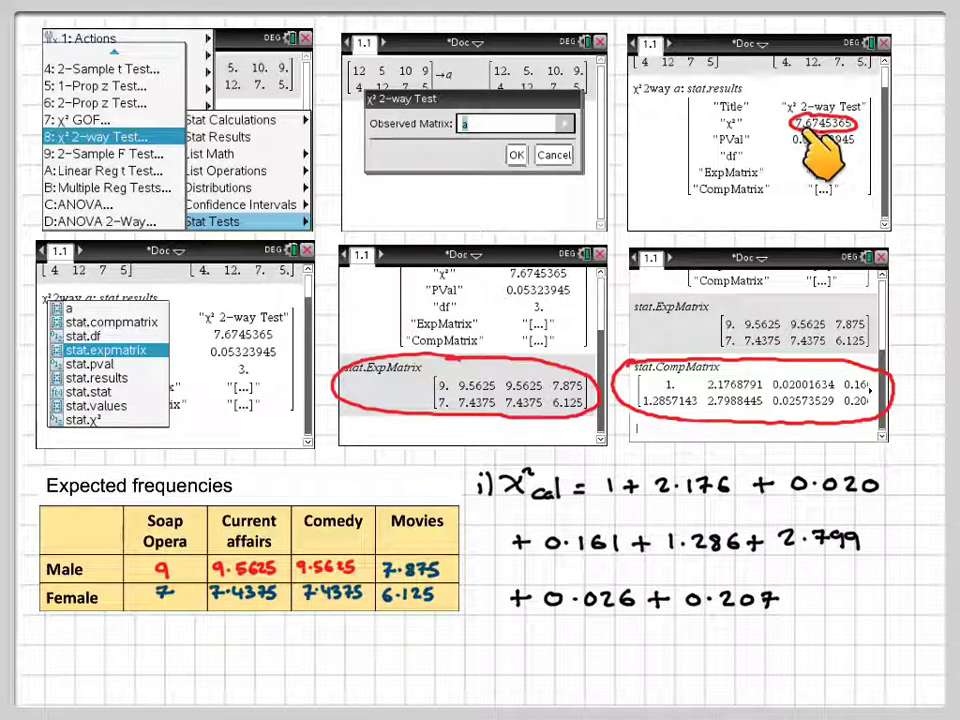
pyautogui.moveTo(795, 599); pyautogui.dragTo(813, 599)
pyautogui.moveTo(795, 606); pyautogui.dragTo(830, 611)
pyautogui.click(846, 608)
pyautogui.moveTo(866, 593); pyautogui.dragTo(861, 602)
pyautogui.moveTo(876, 594); pyautogui.dragTo(882, 611)
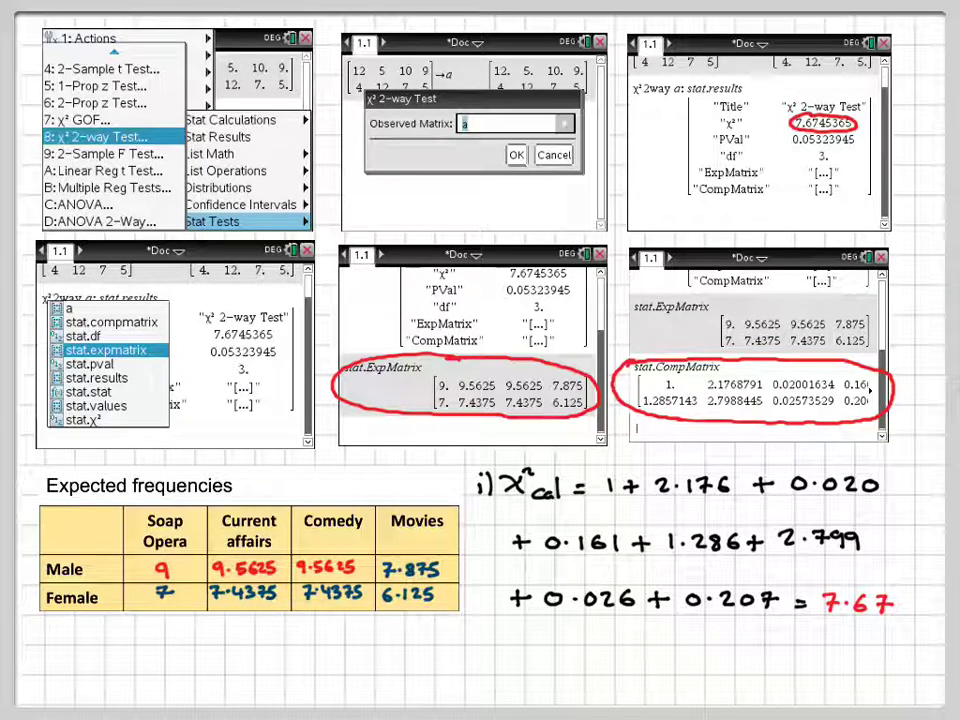
# Step: Begin part ii) on the p-value by writing 'ii) p-'
pyautogui.moveTo(478, 652); pyautogui.dragTo(479, 671)
pyautogui.moveTo(487, 652); pyautogui.dragTo(488, 671)
pyautogui.moveTo(493, 650); pyautogui.dragTo(495, 673)
pyautogui.moveTo(524, 662); pyautogui.dragTo(535, 680)
pyautogui.moveTo(560, 666); pyautogui.dragTo(572, 666)
pyautogui.moveTo(582, 656); pyautogui.dragTo(583, 672)
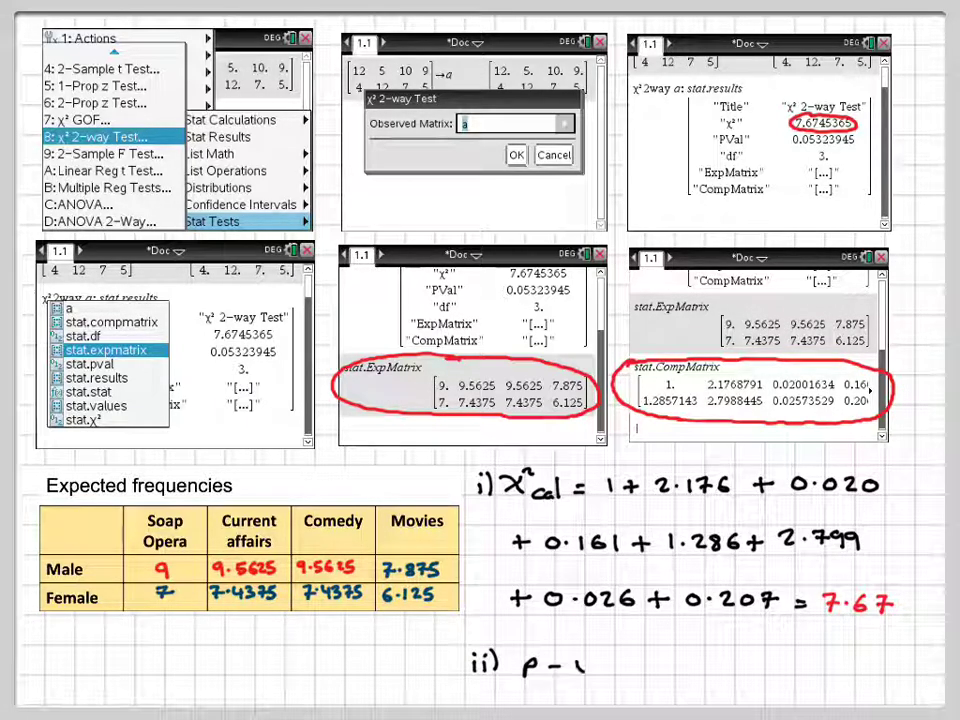